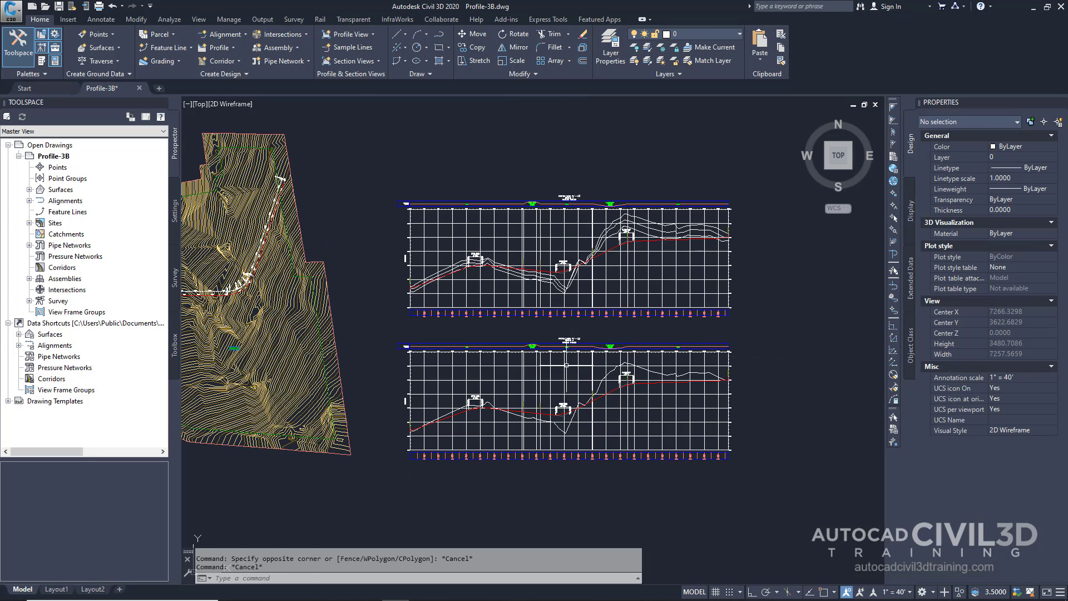
- Select the red Layout (1) profile and open Edit Profile Geometry to bring up Profile Layout Tools
scroll(567, 366, up, 2)
scroll(567, 366, up, 2)
middle_drag(567, 367, 597, 302)
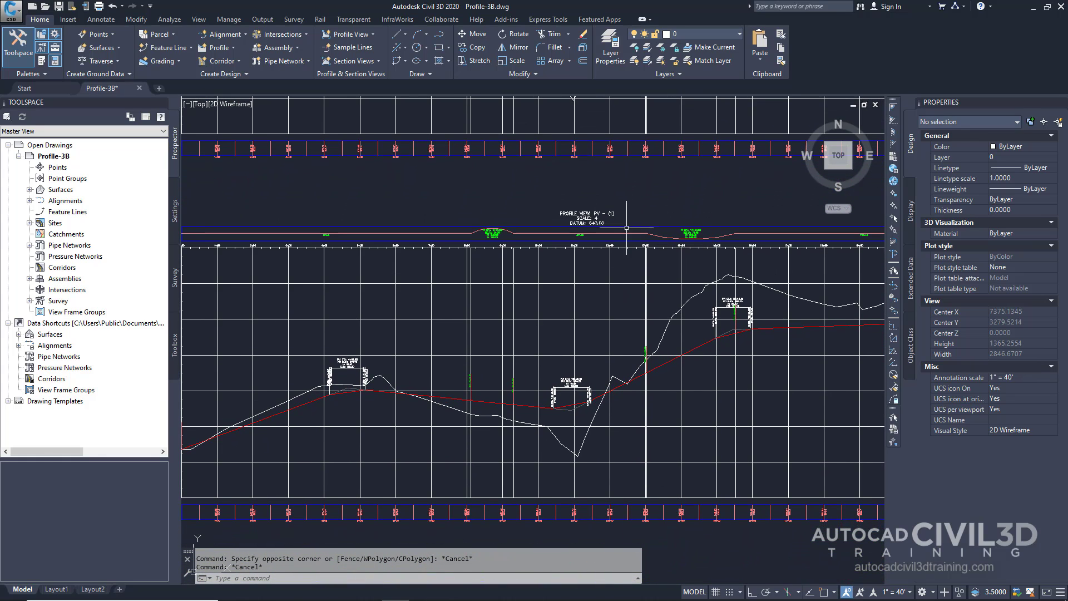
scroll(622, 221, up, 5)
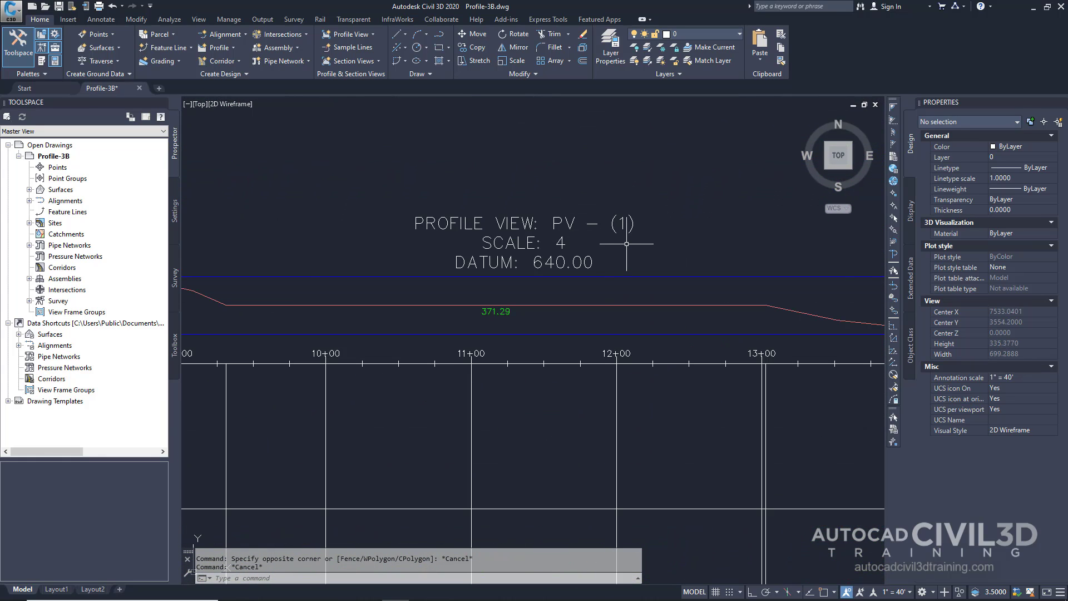
scroll(620, 254, down, 5)
scroll(573, 366, up, 3)
click(515, 409)
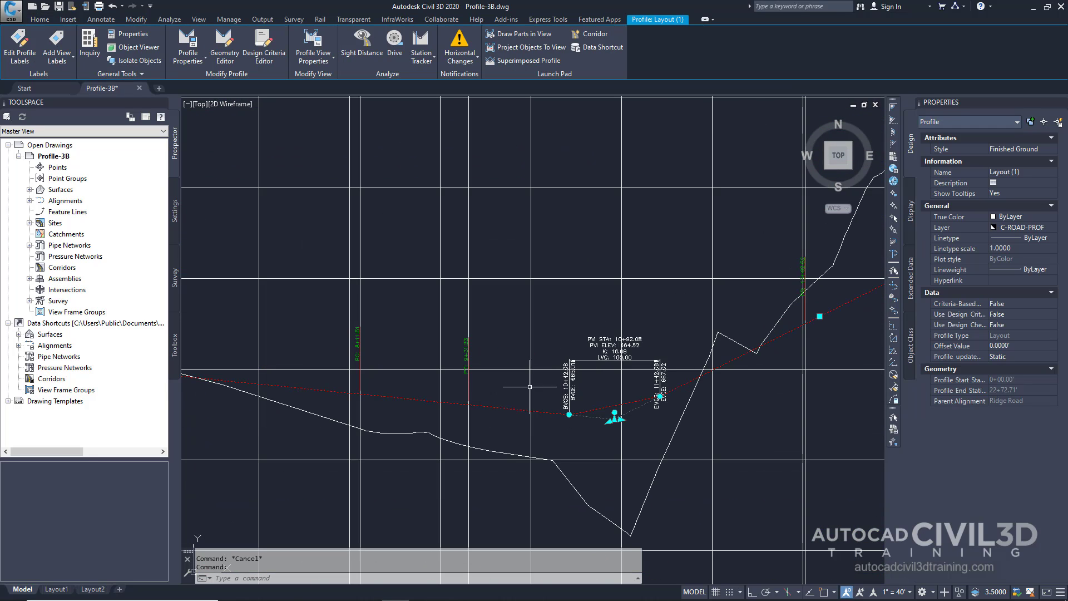
right_click(562, 323)
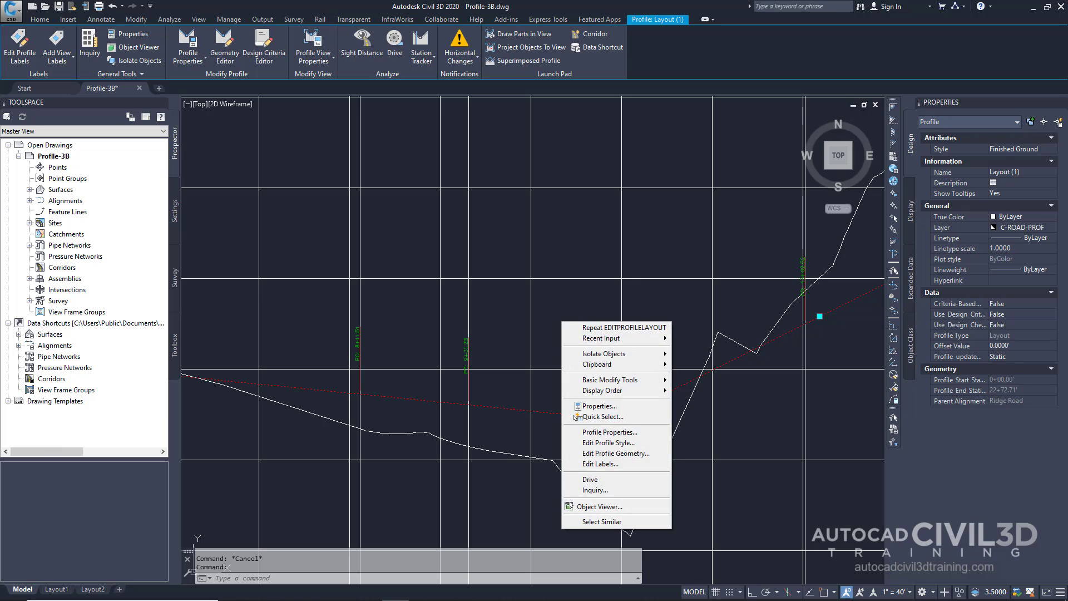
click(643, 453)
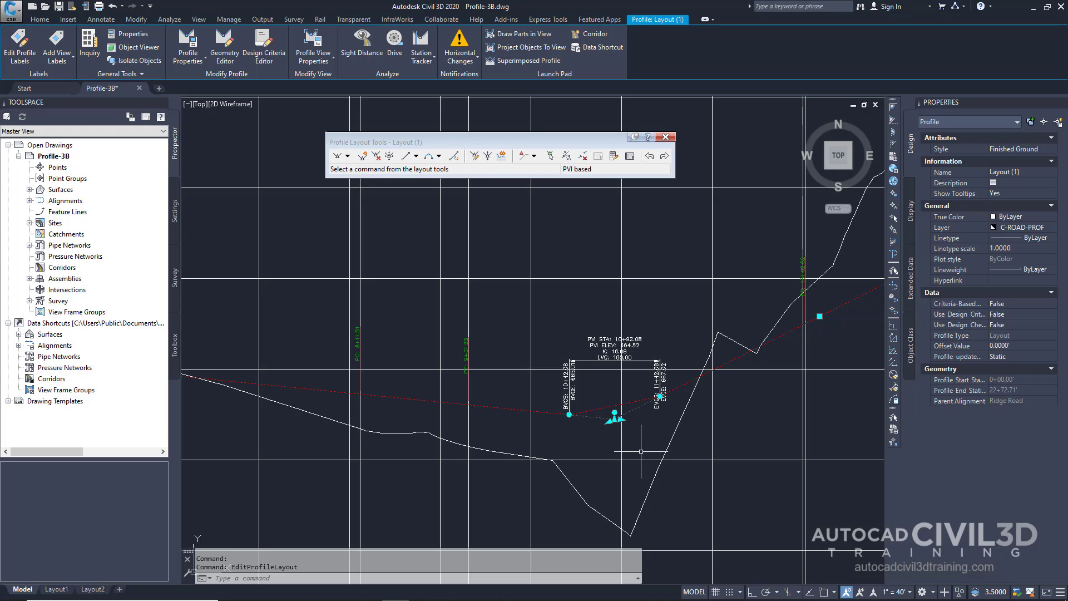
- Copy Layout (1) into a new profile over the station range 3+00 to 17+00
click(502, 158)
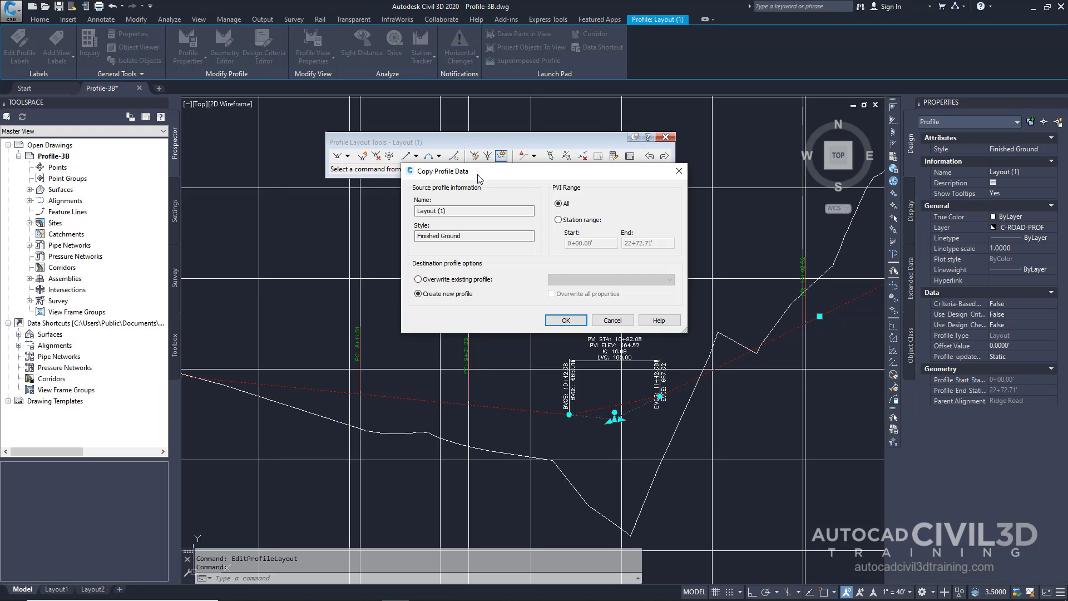
click(574, 220)
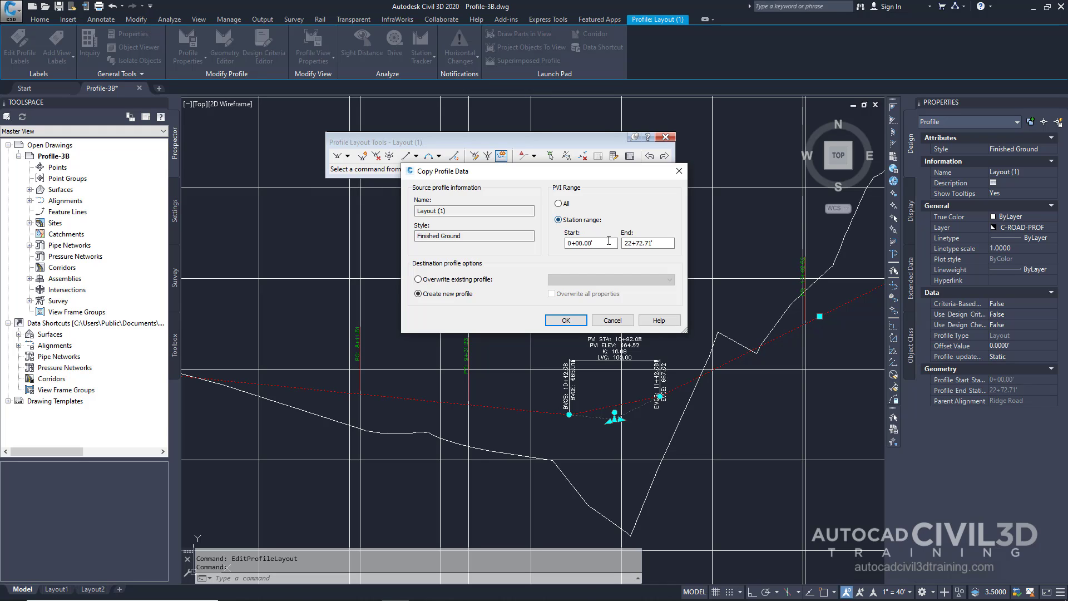
key(Tab)
text(3+)
text(00)
click(664, 243)
double_click(664, 244)
text(17)
click(566, 322)
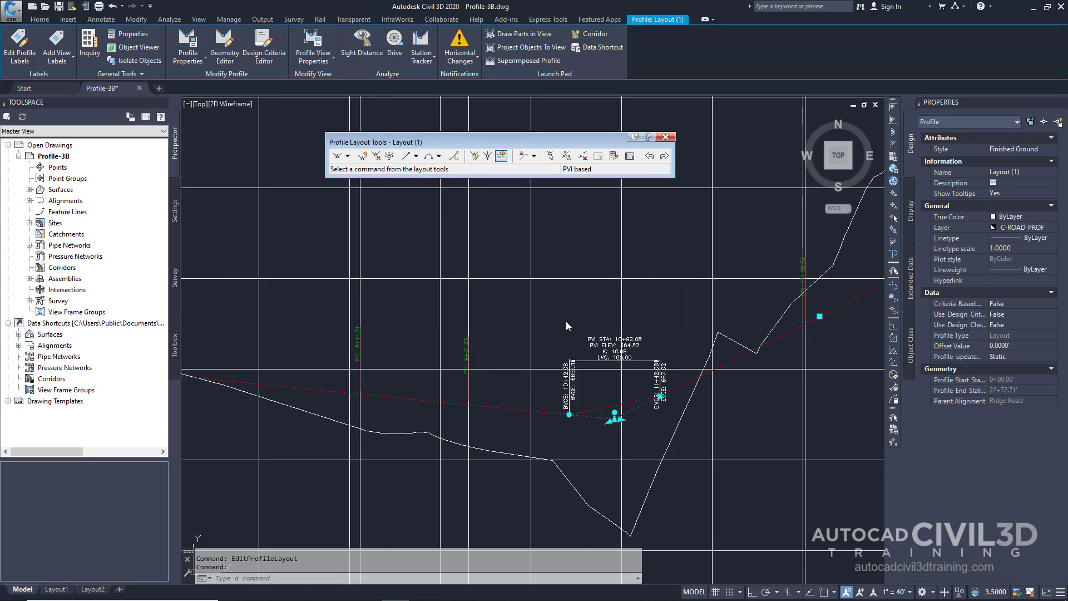
- Expand Alignments > Centerline Alignments > Ridge Road > Profiles in Prospector, then clear the selection
scroll(616, 453, up, 2)
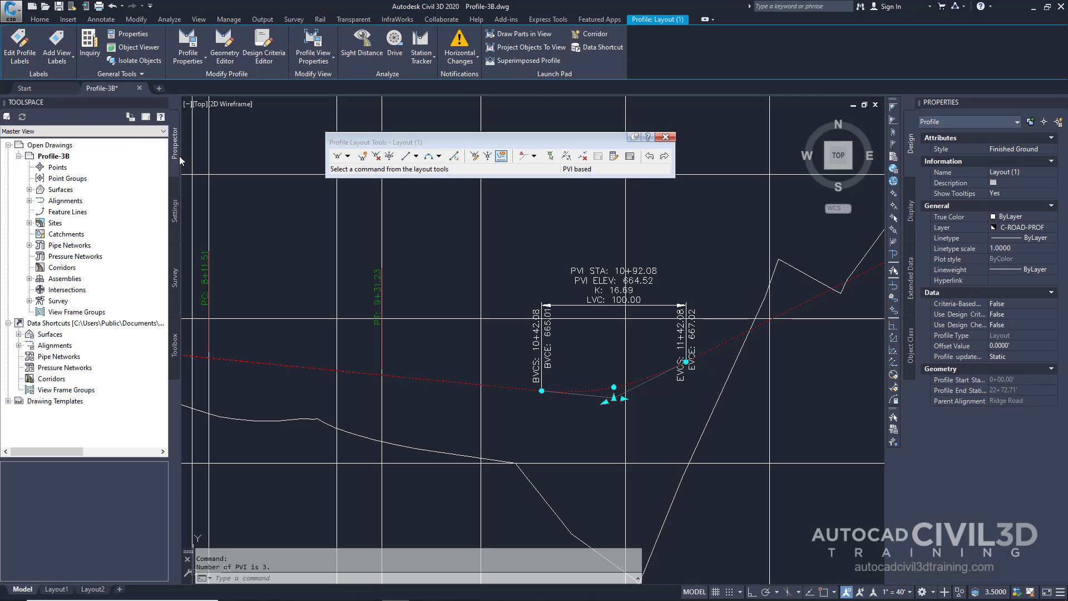
click(30, 201)
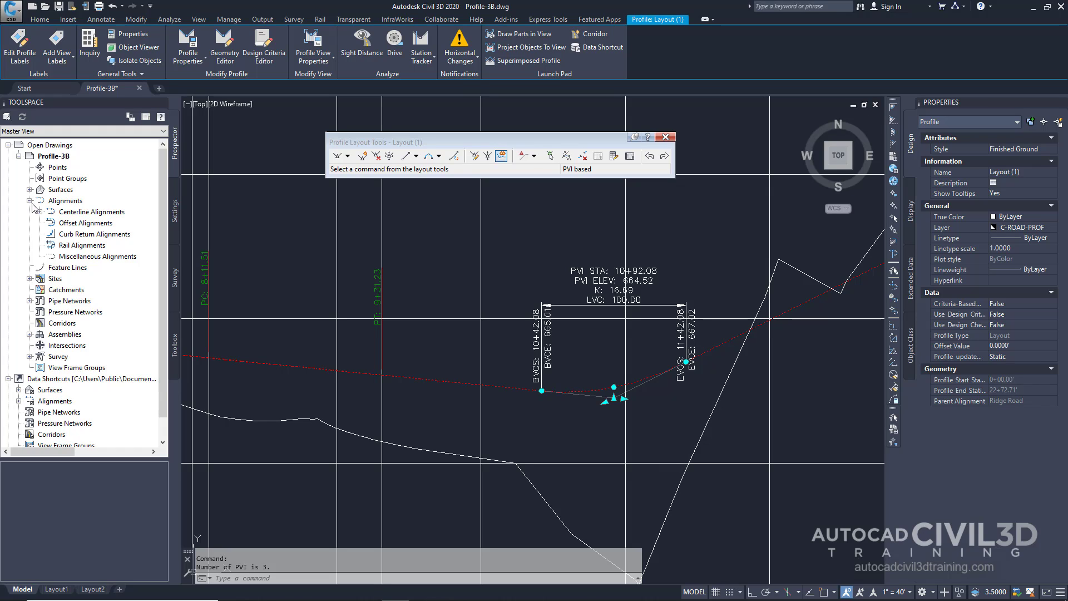
click(40, 212)
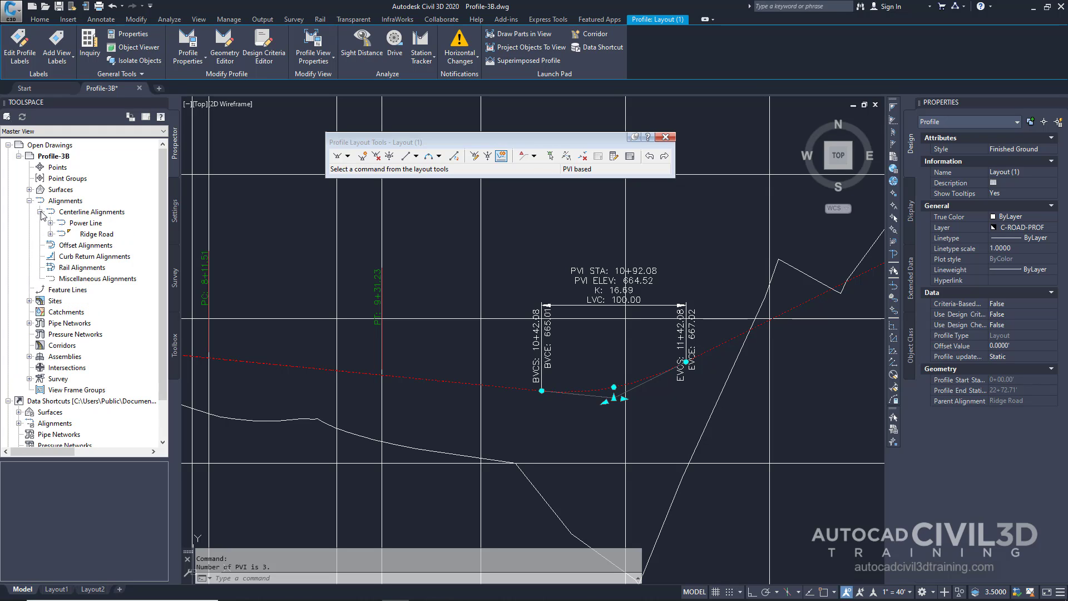
click(51, 234)
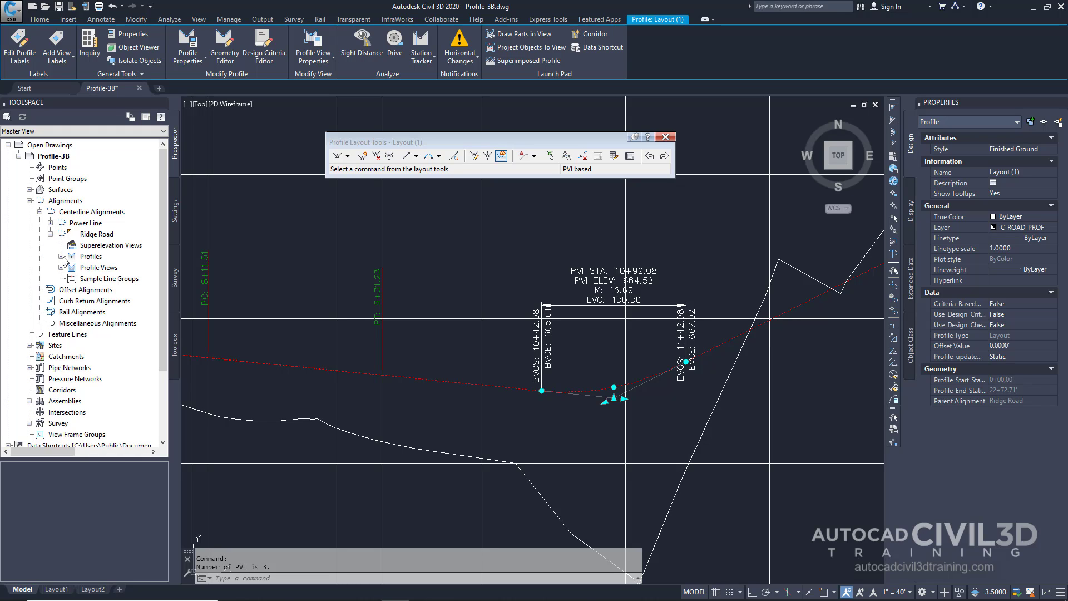
click(61, 256)
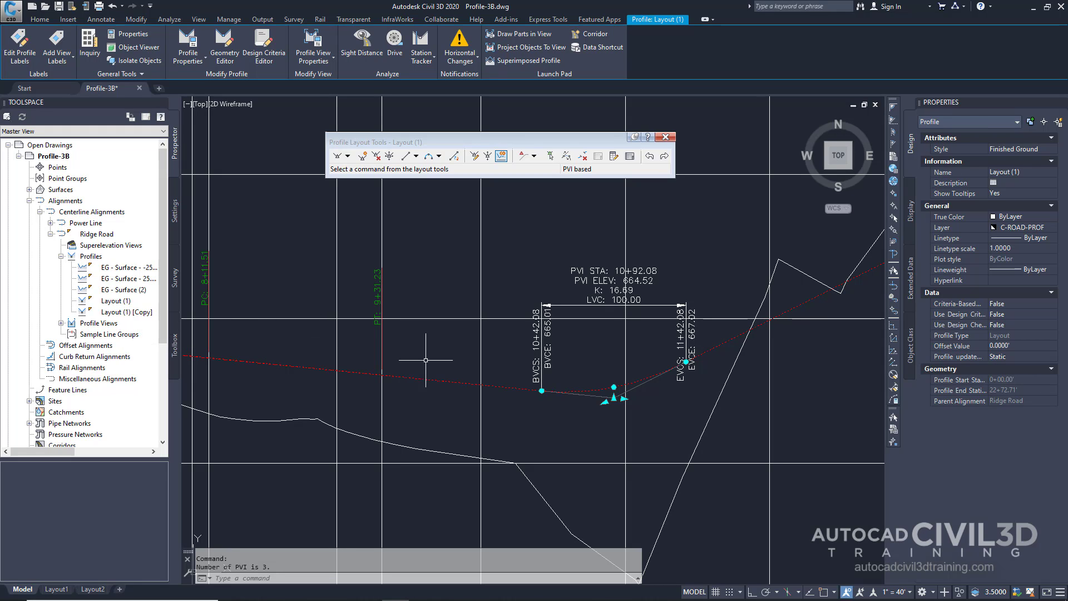
key(Escape)
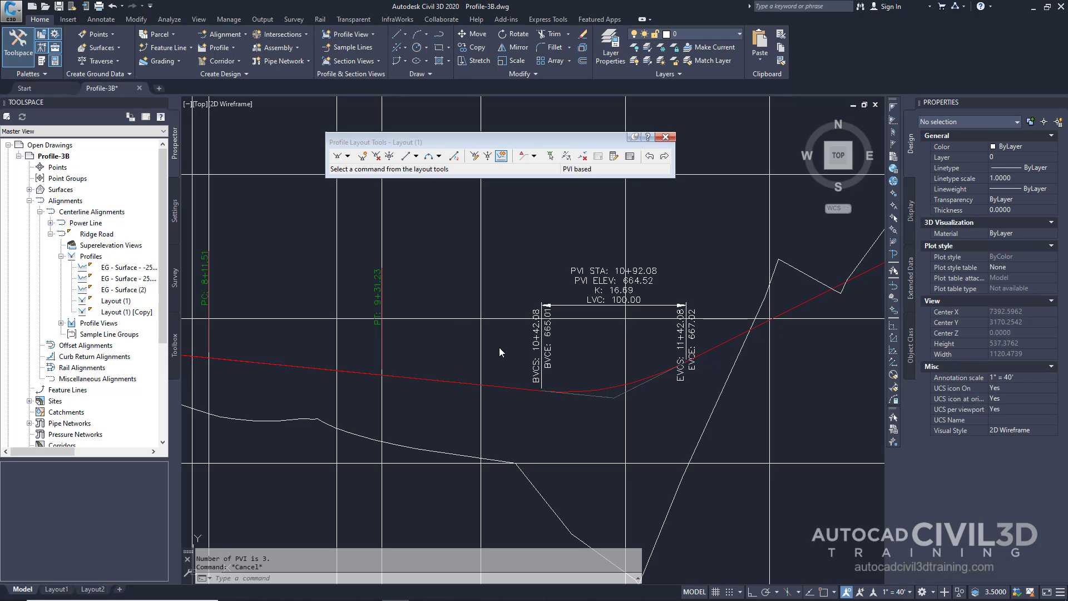
- In PV - (1) Profile View Properties, uncheck Draw for Layout (1), leaving Layout (1) [Copy] shown
click(479, 359)
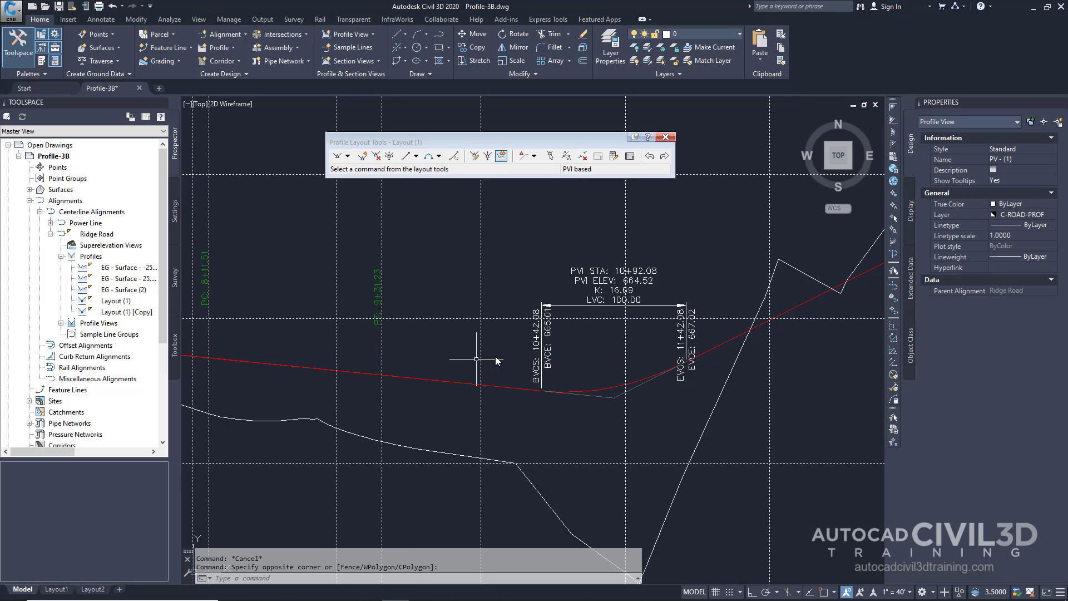
right_click(503, 362)
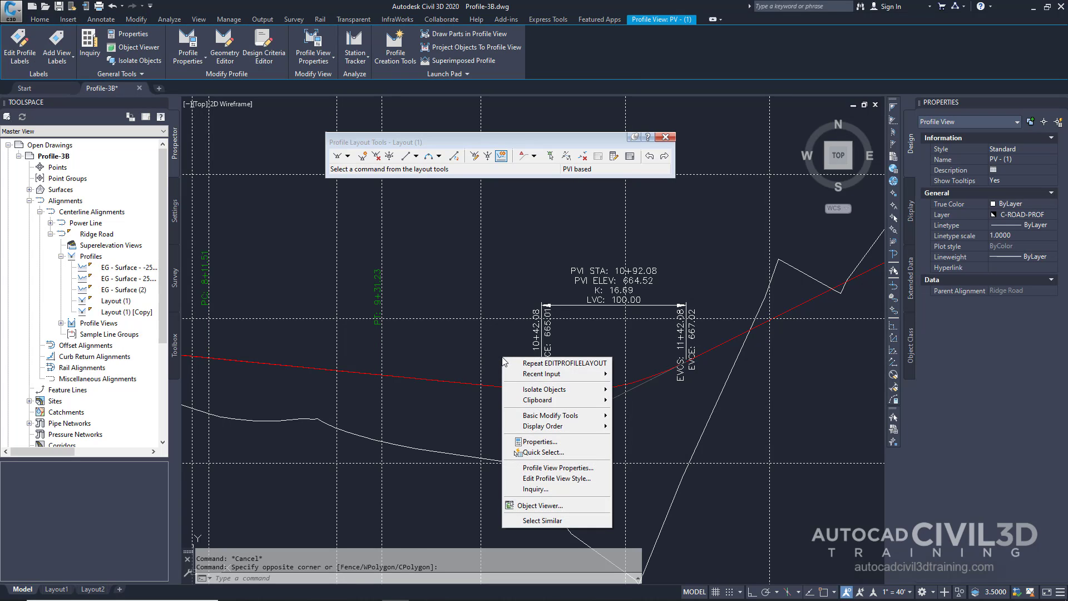
click(539, 467)
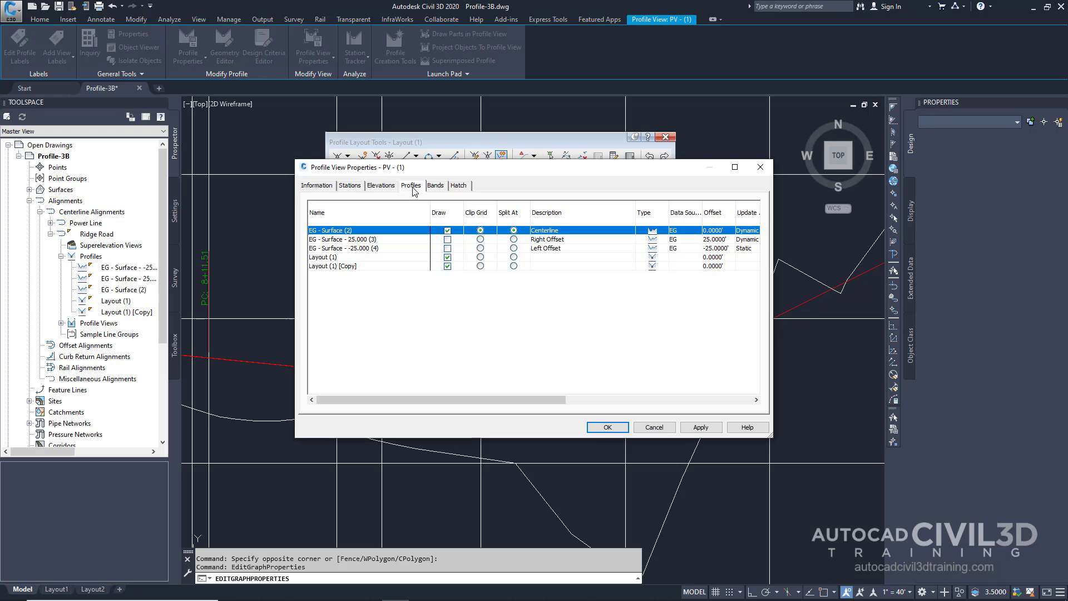
click(447, 257)
click(448, 257)
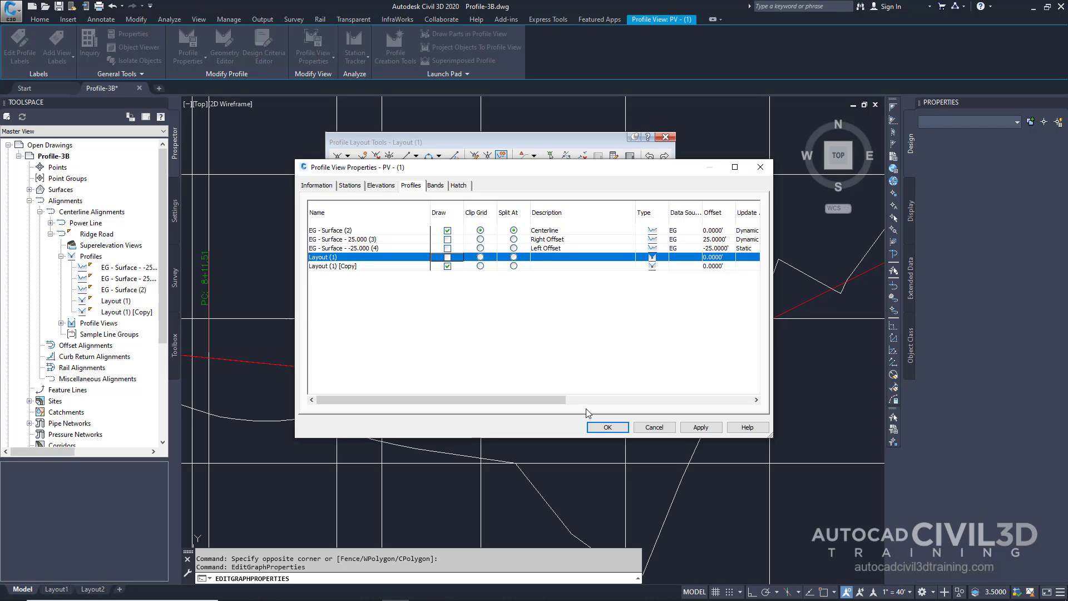
click(608, 427)
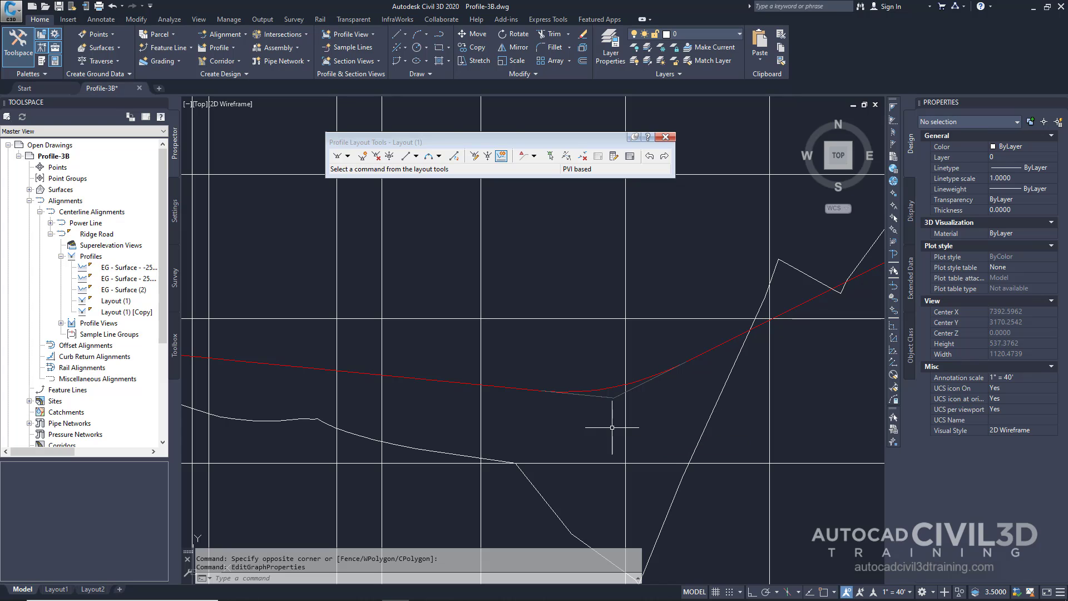
- Pick the Layout (1) [Copy] profile in PV - (1) as the target of Profile Layout Tools
scroll(577, 413, down, 3)
scroll(582, 397, down, 3)
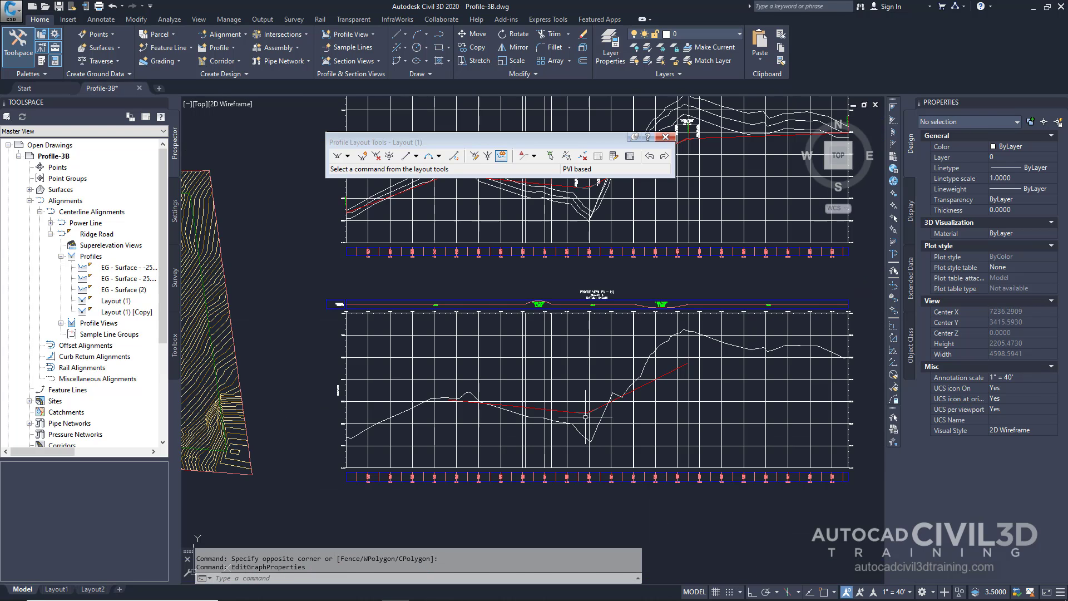
scroll(605, 408, up, 3)
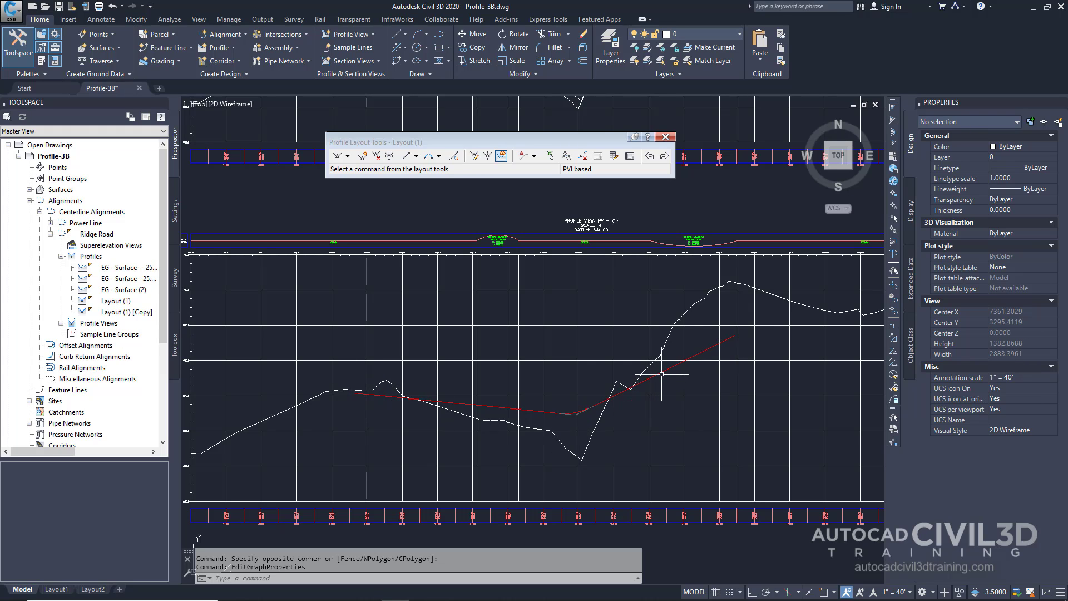
click(662, 373)
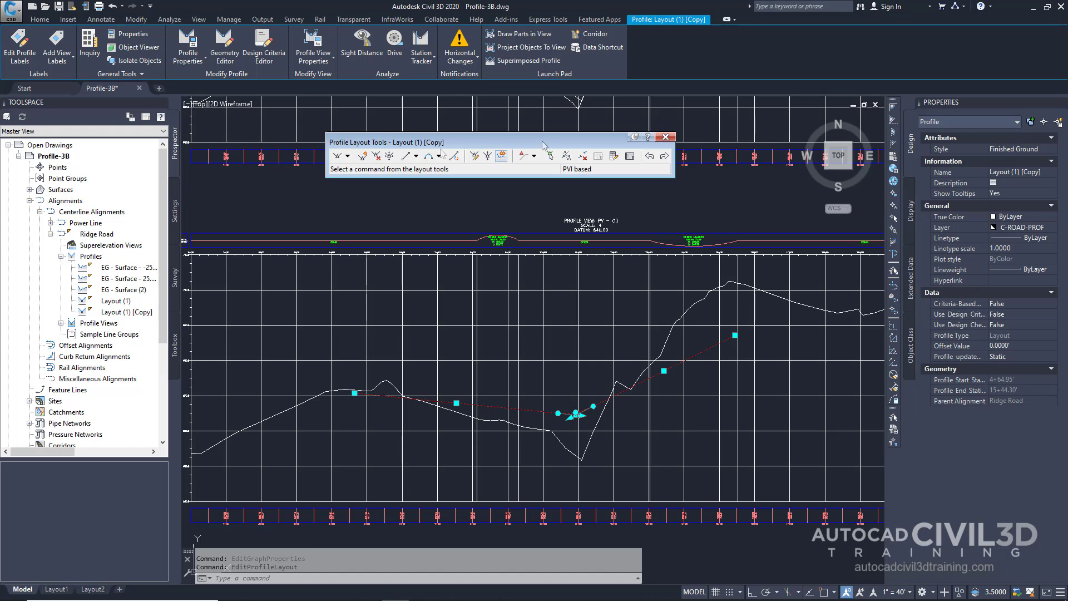
- Lower all PVIs of Layout (1) [Copy] with Raise/Lower PVIs using an elevation change of -5
click(487, 160)
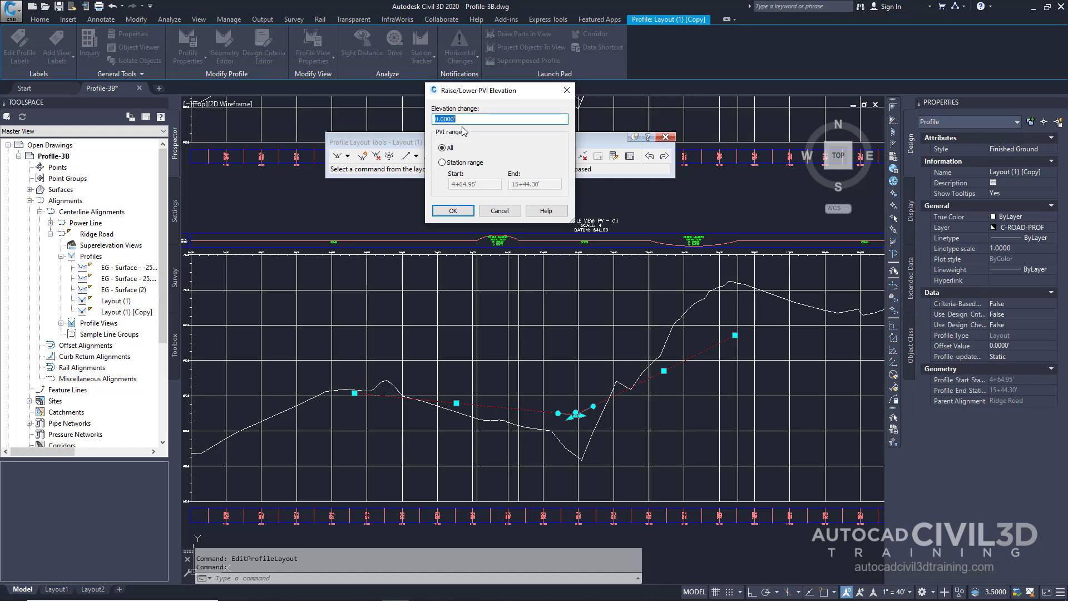
text(-5)
click(465, 214)
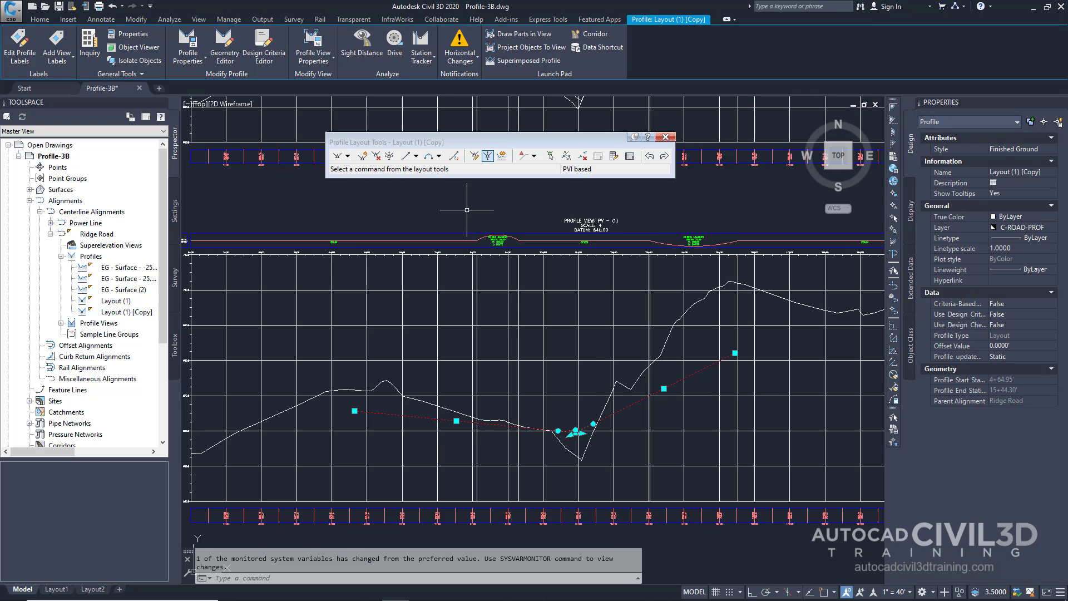
scroll(508, 227, down, 4)
middle_drag(509, 227, 517, 331)
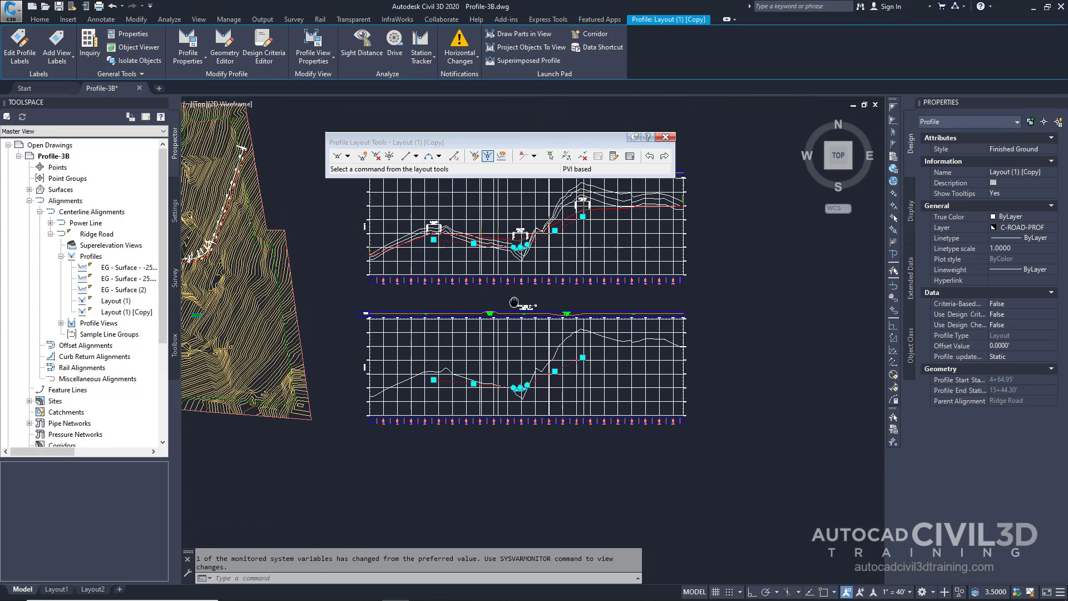
scroll(588, 288, up, 5)
middle_drag(588, 287, 594, 376)
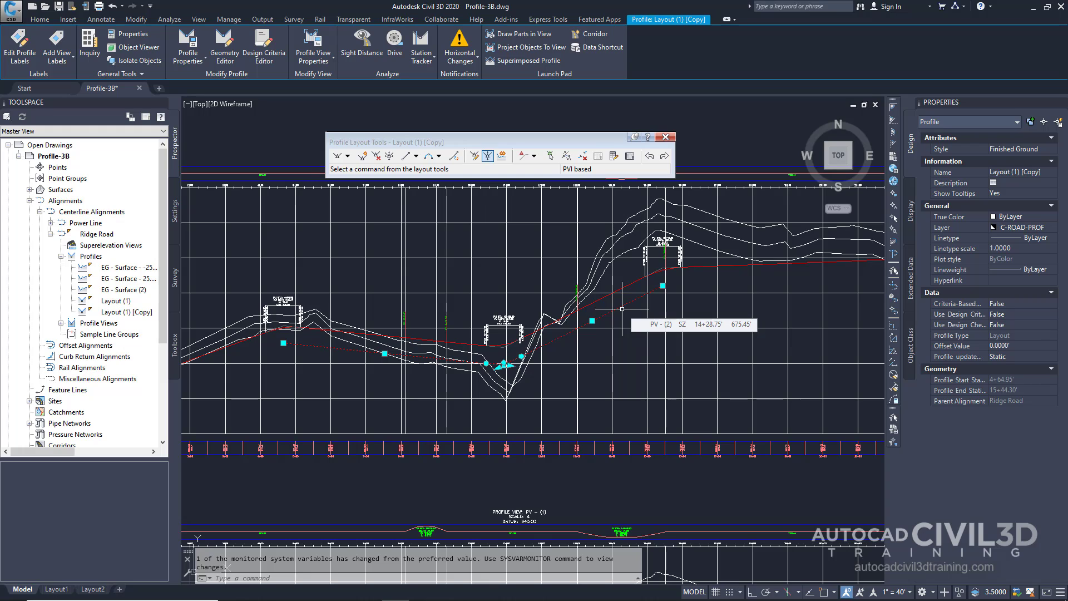
key(Escape)
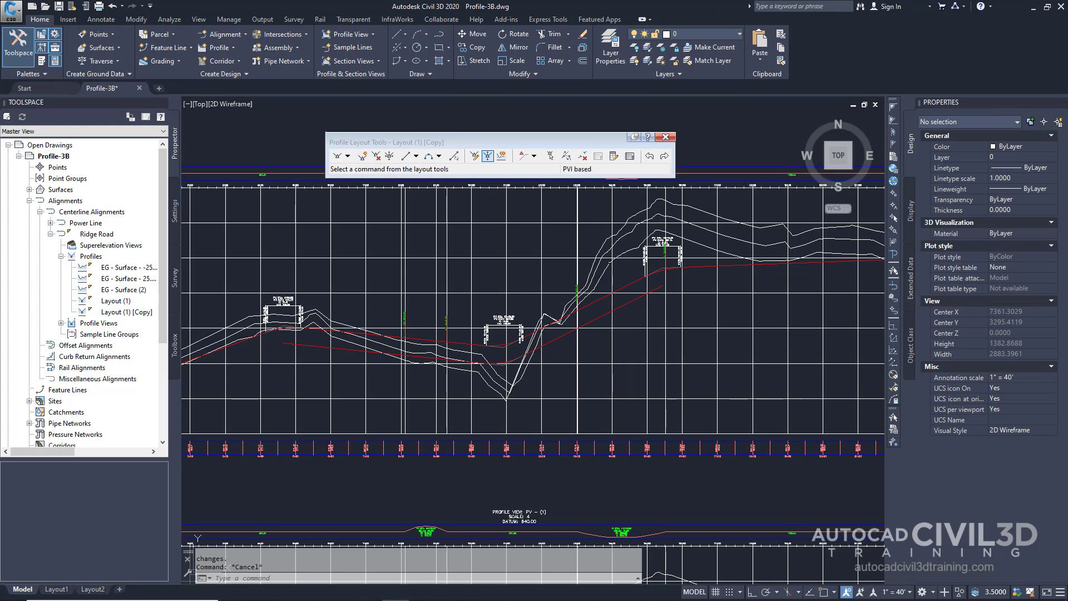
- In PV - (1) Profile View Properties, check Draw for Layout (1) and uncheck Layout (1) [Copy]
middle_drag(700, 438, 698, 320)
middle_drag(680, 409, 669, 370)
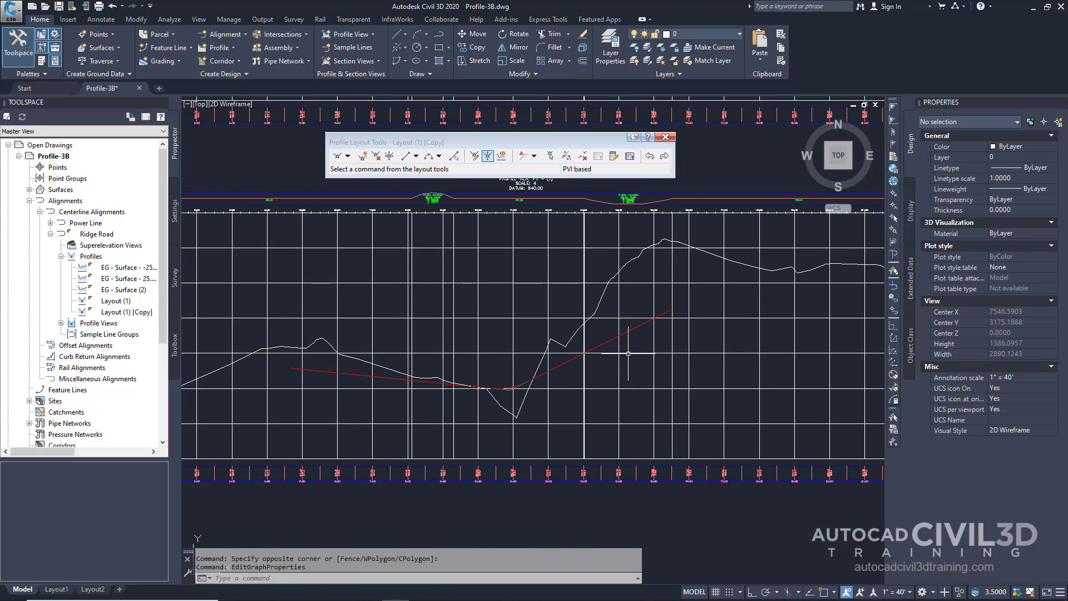
click(628, 352)
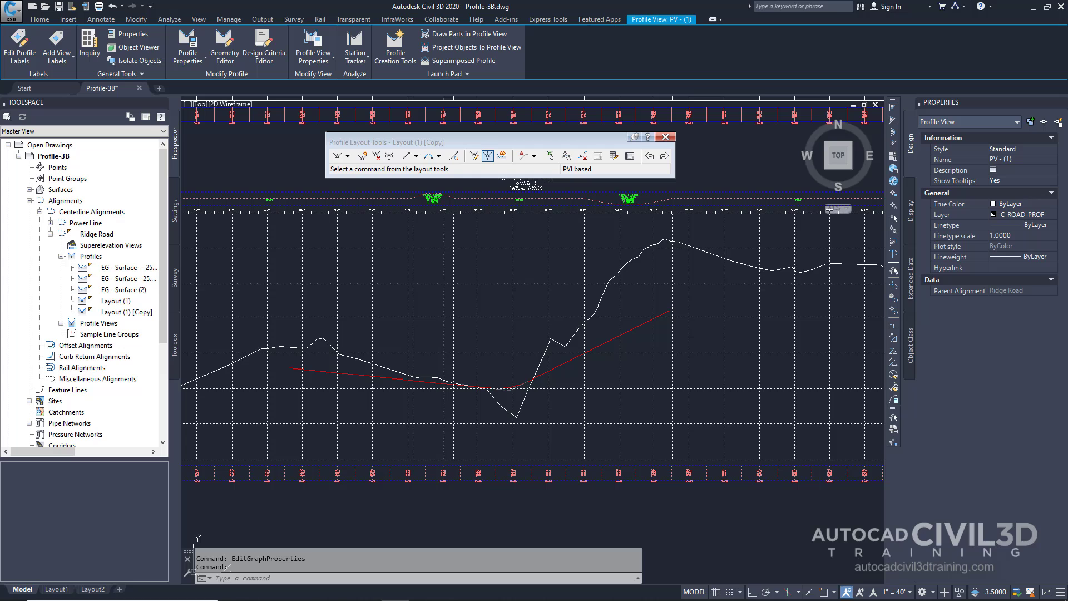
right_click(637, 371)
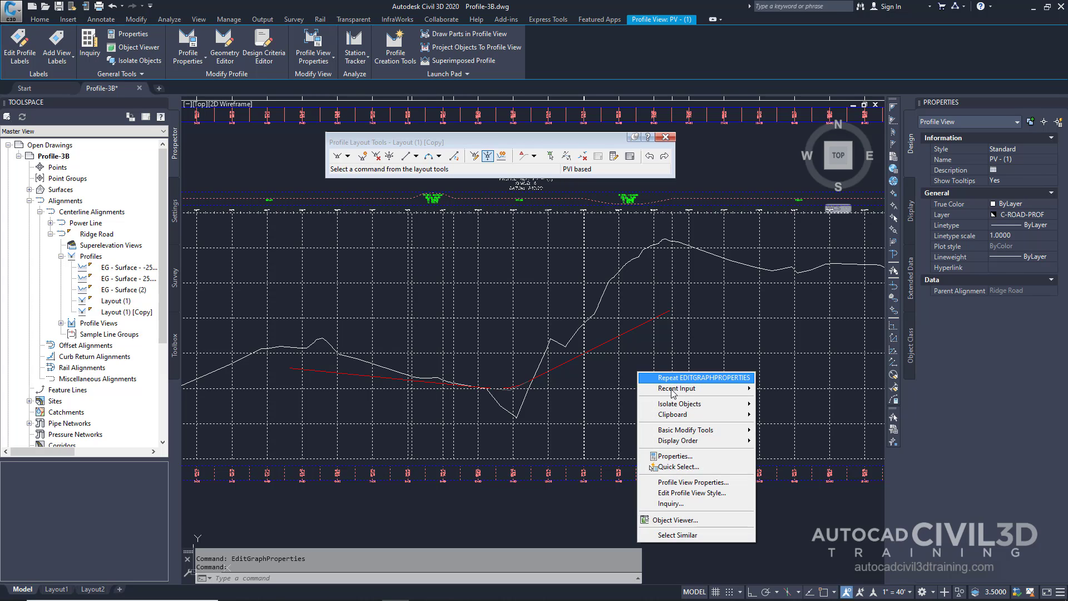
click(721, 484)
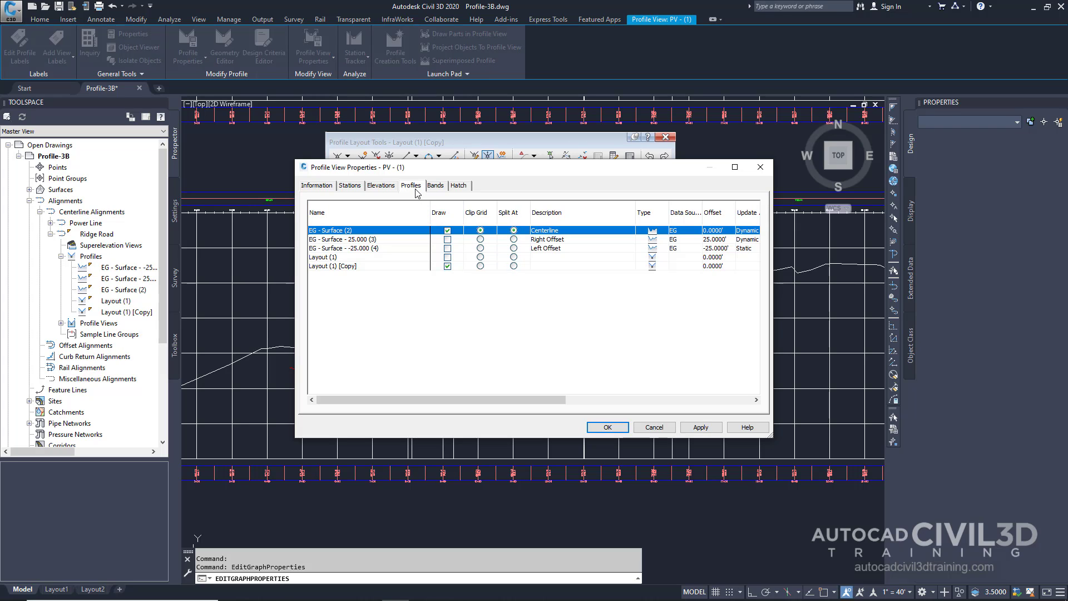
click(447, 257)
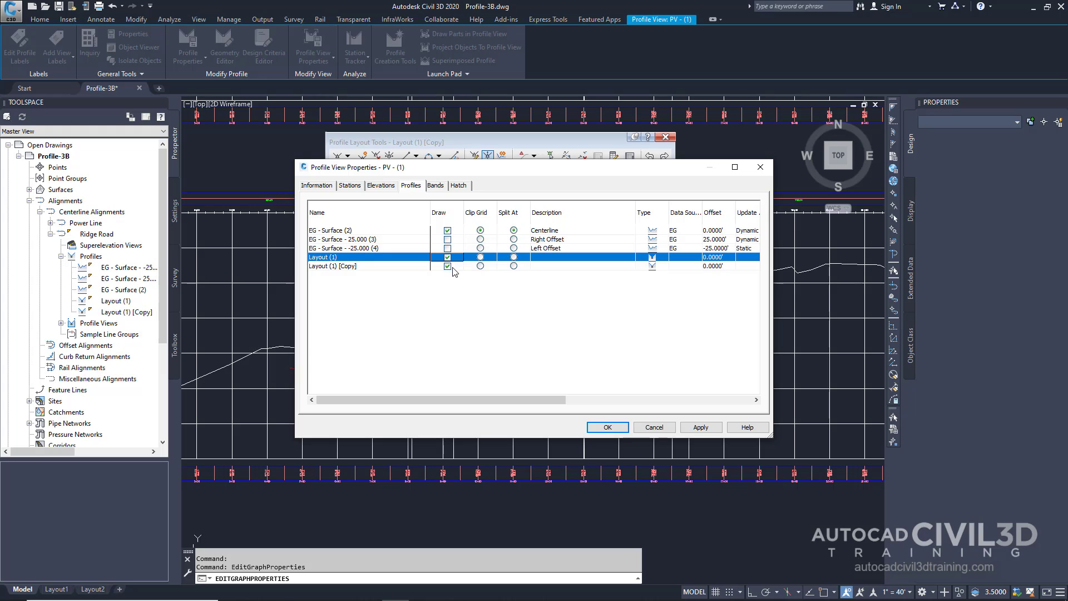
click(447, 266)
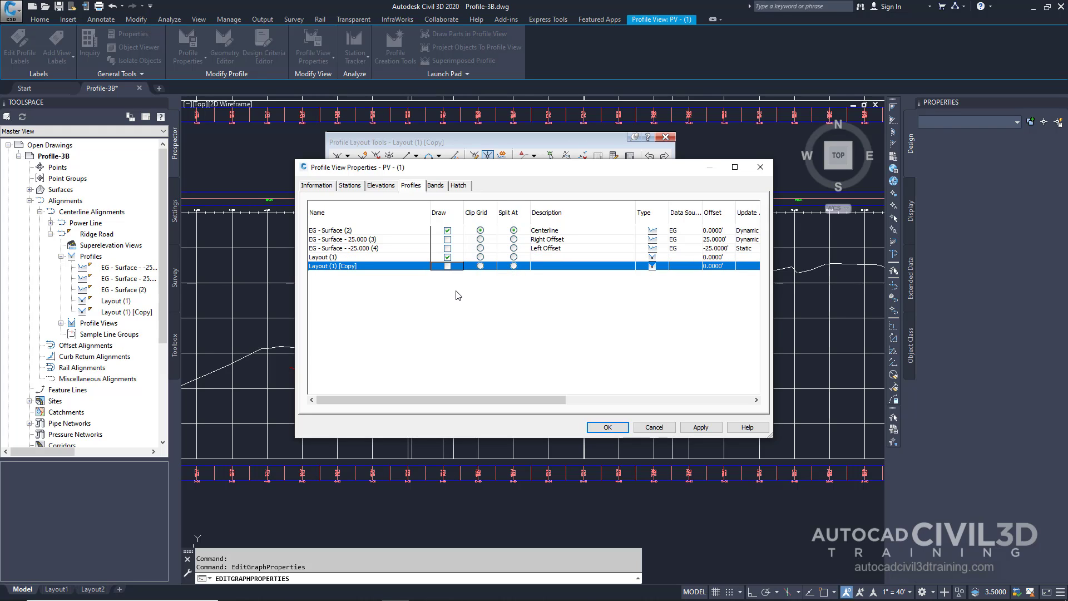
click(607, 428)
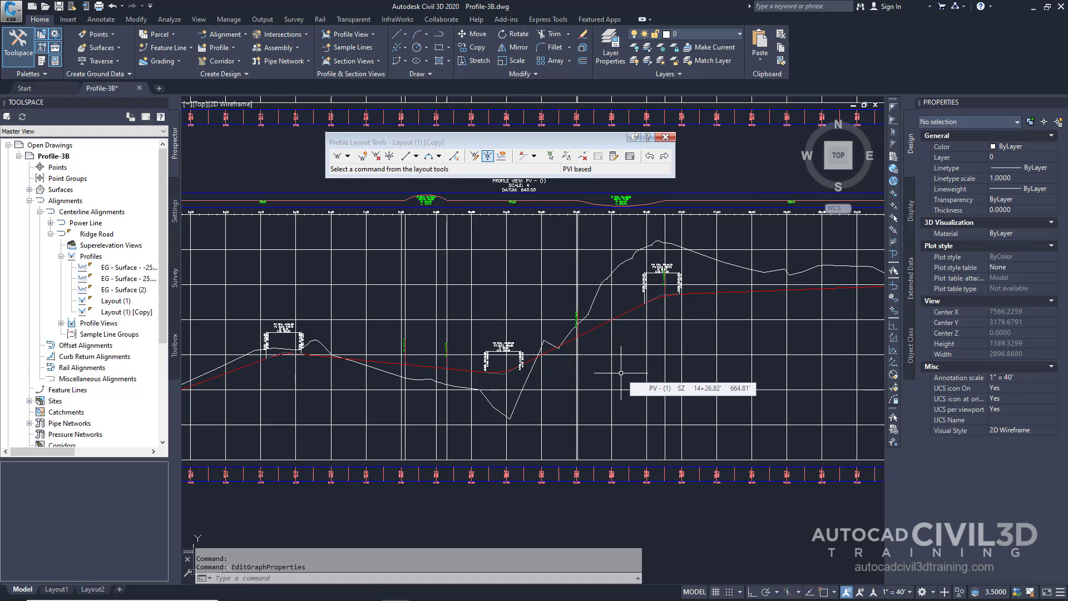
scroll(623, 368, down, 3)
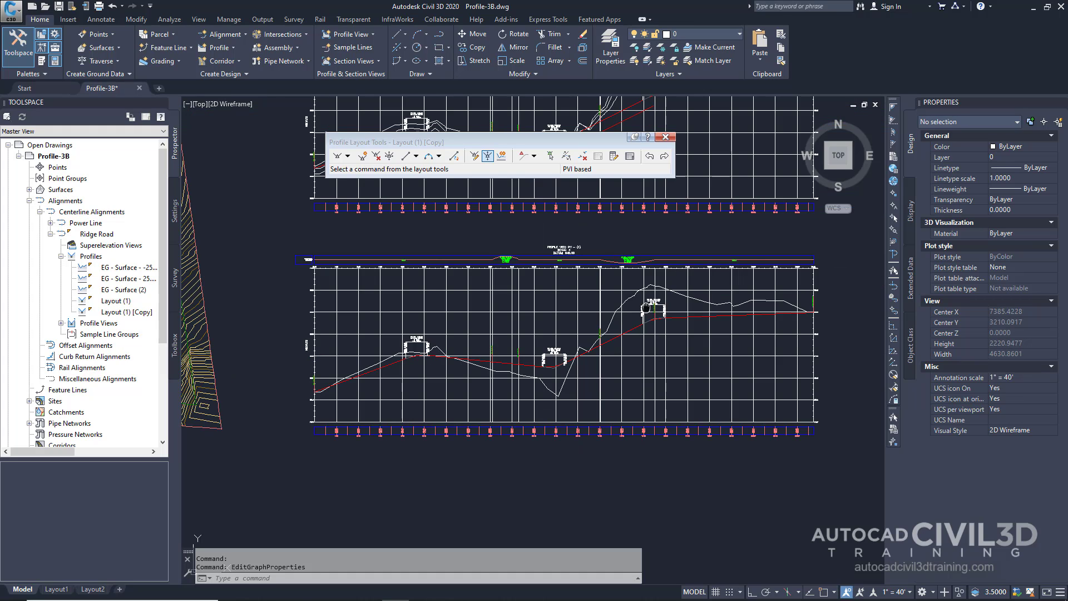
scroll(645, 350, up, 3)
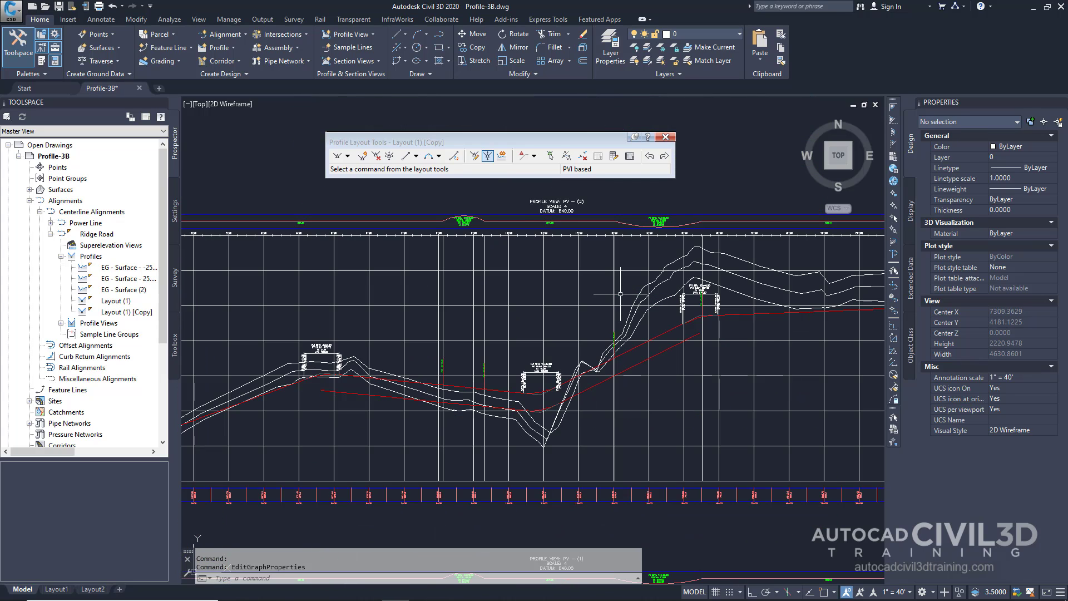
middle_drag(621, 294, 633, 323)
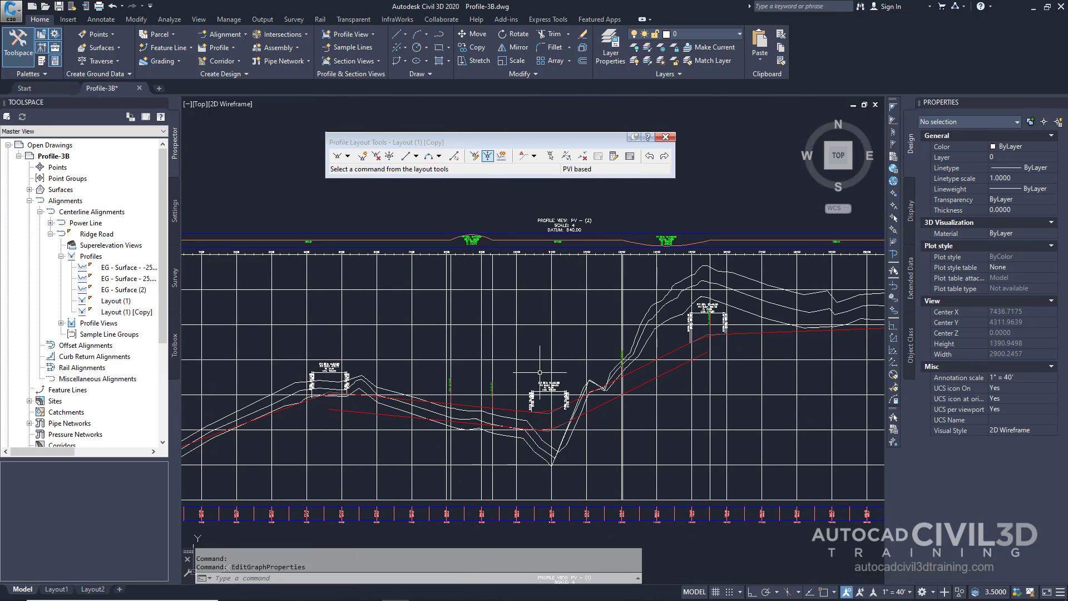